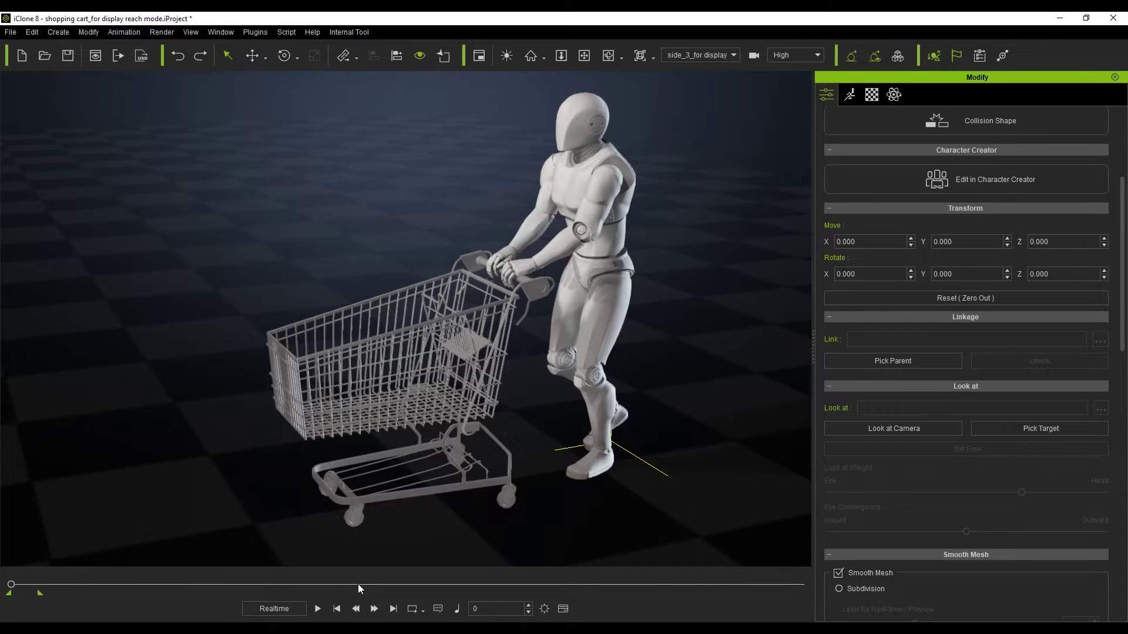
Parent the shopping cart to the right hand (CC_Base_R_Hand) and preview the walk.
click(317, 608)
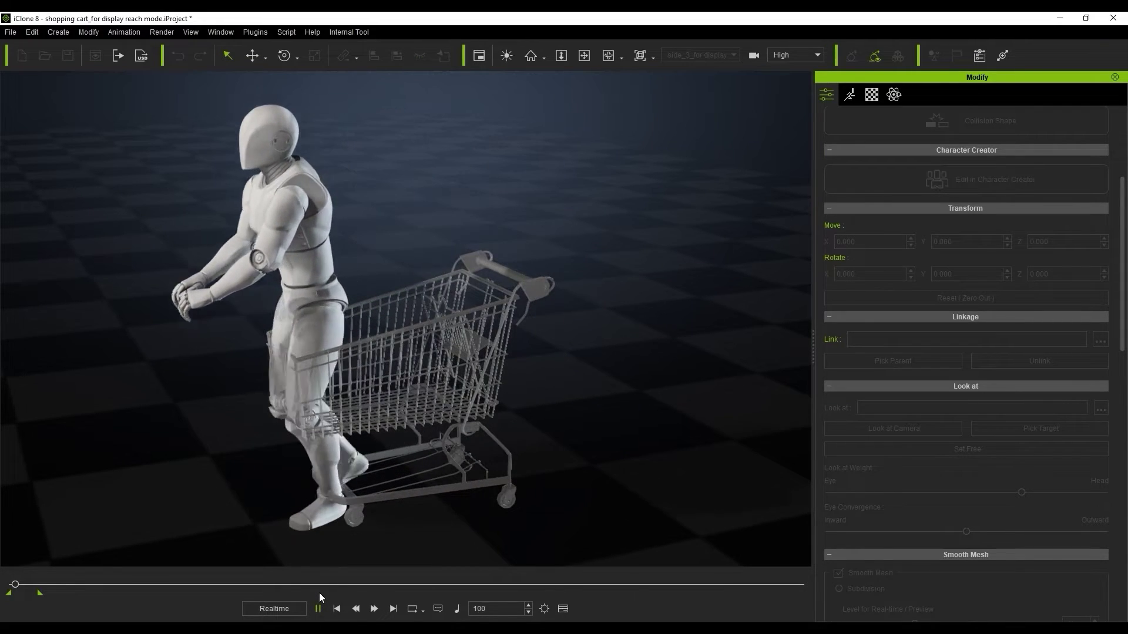
key(space)
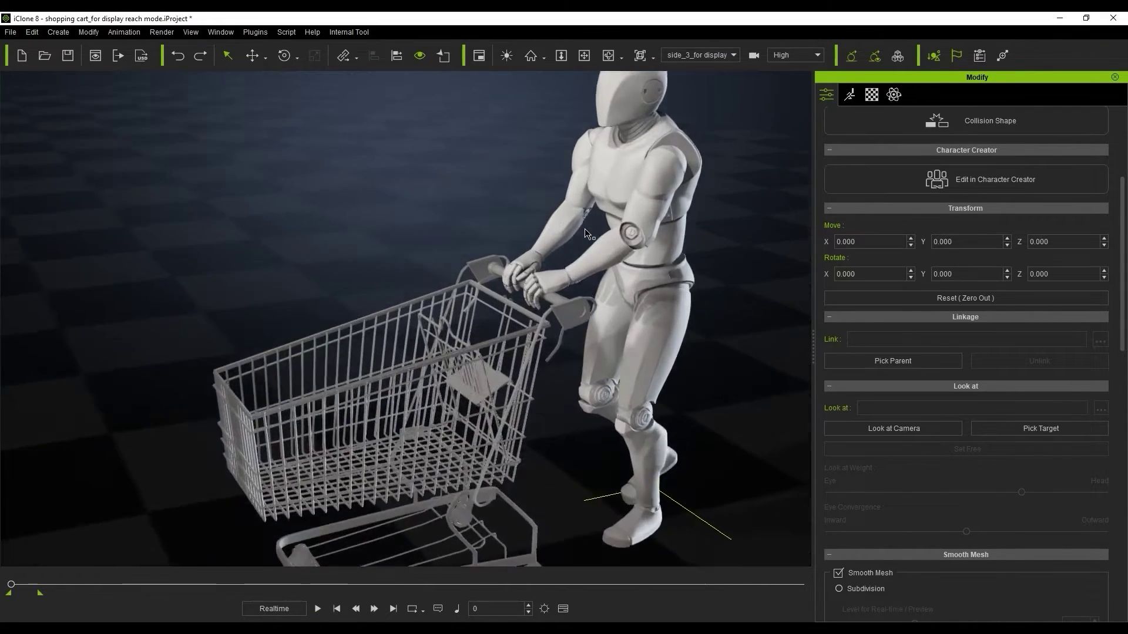
scroll(574, 350, up, 3)
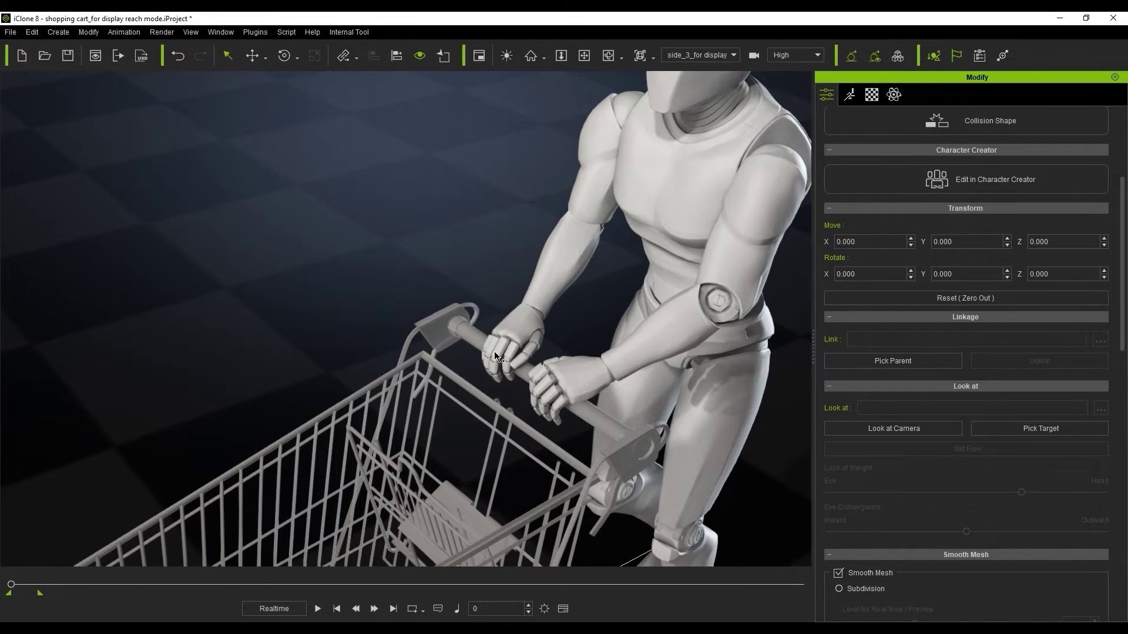
click(461, 329)
click(843, 344)
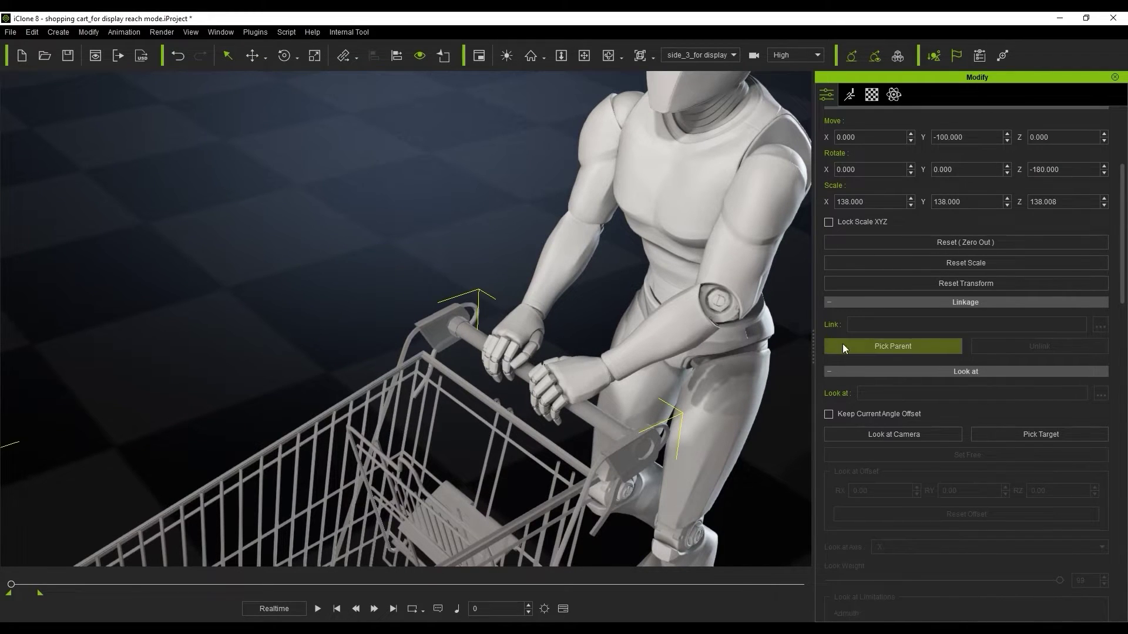
click(519, 323)
click(317, 606)
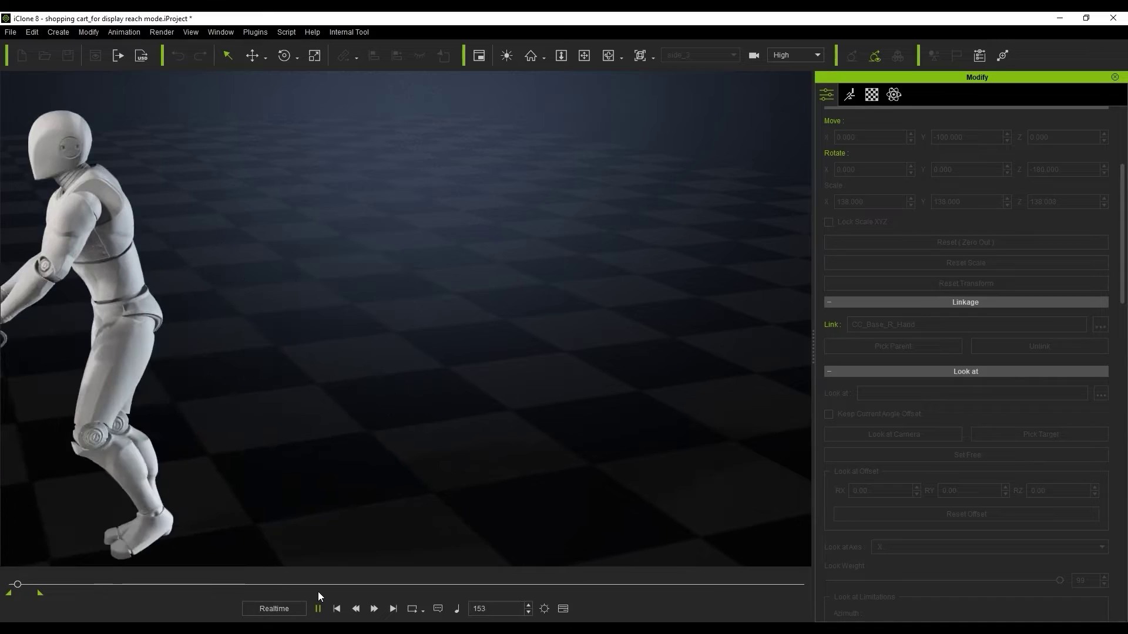
key(space)
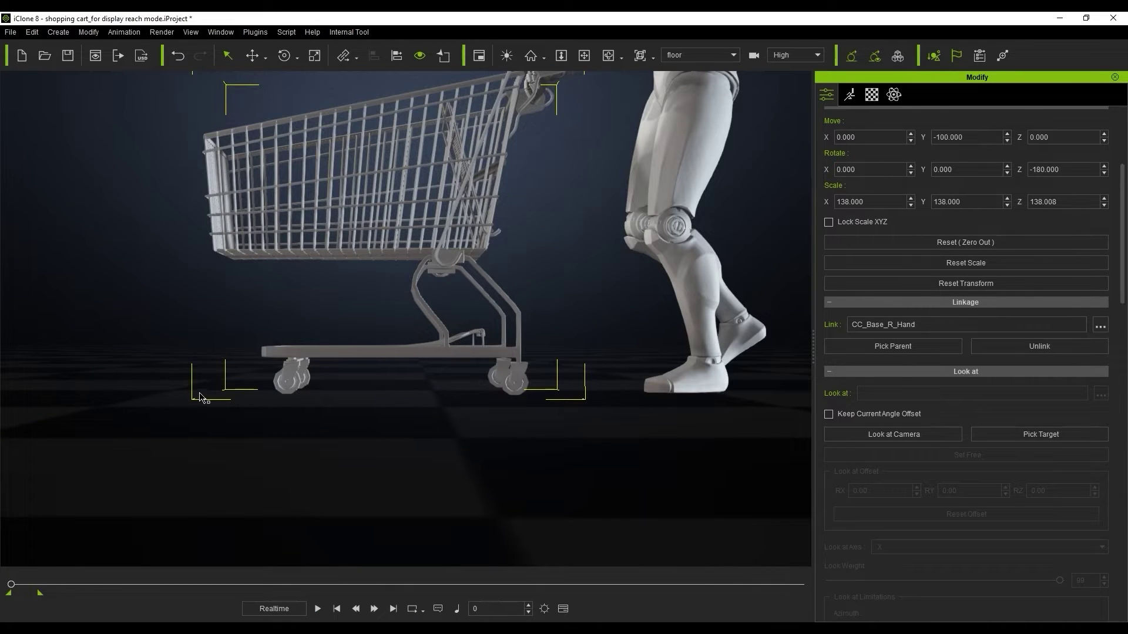
click(315, 608)
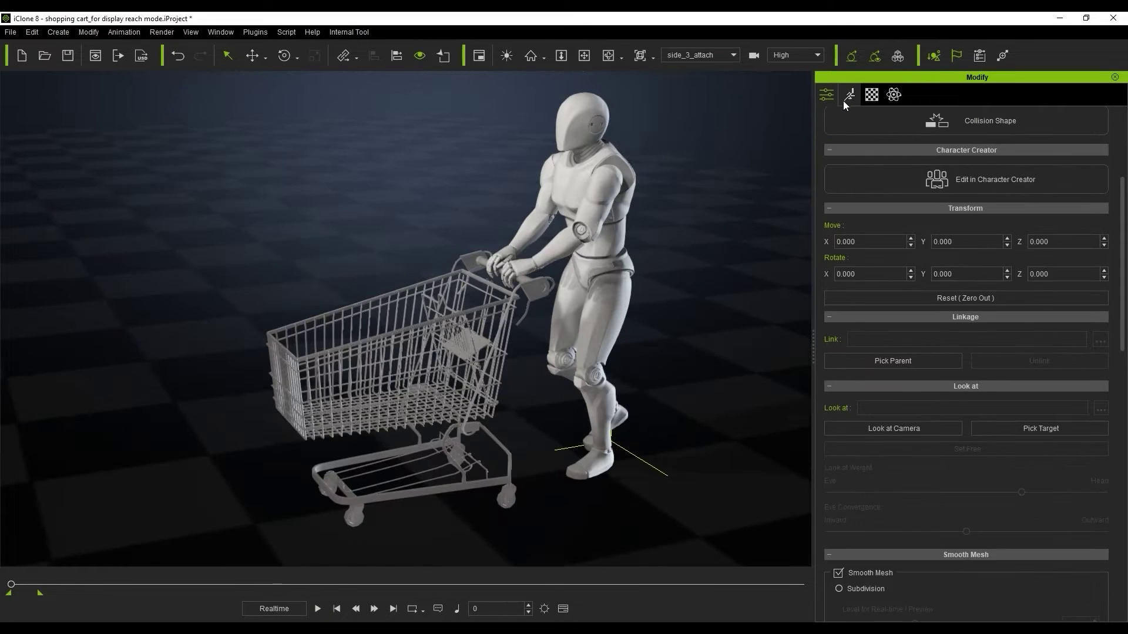
Create a reach dummy for the right hand in the Motion tab and preview it.
click(847, 99)
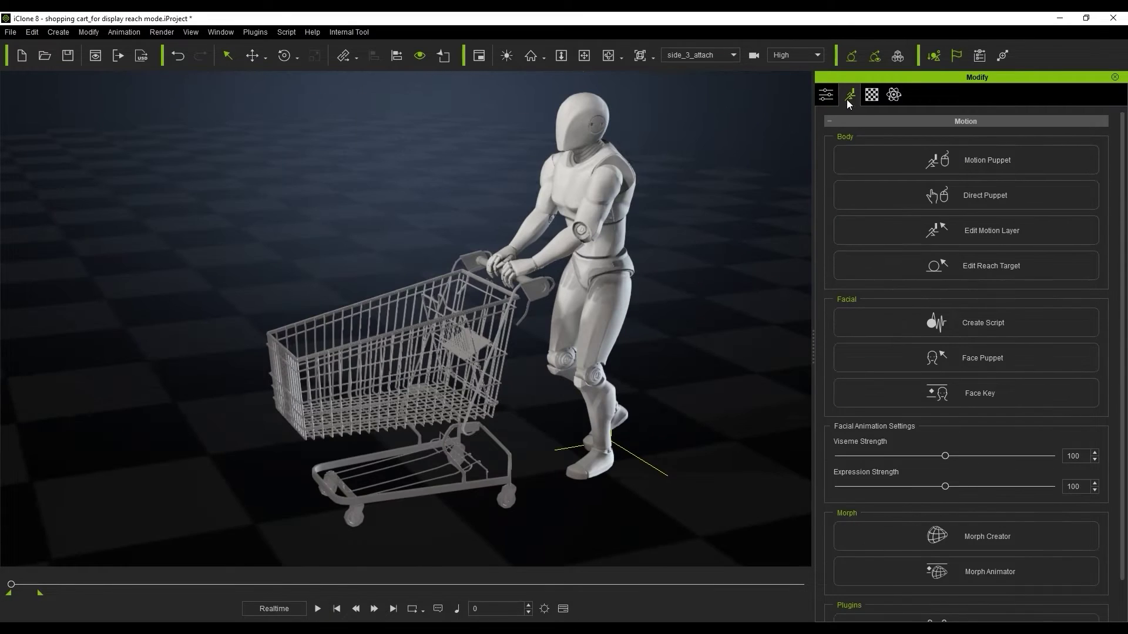
click(944, 264)
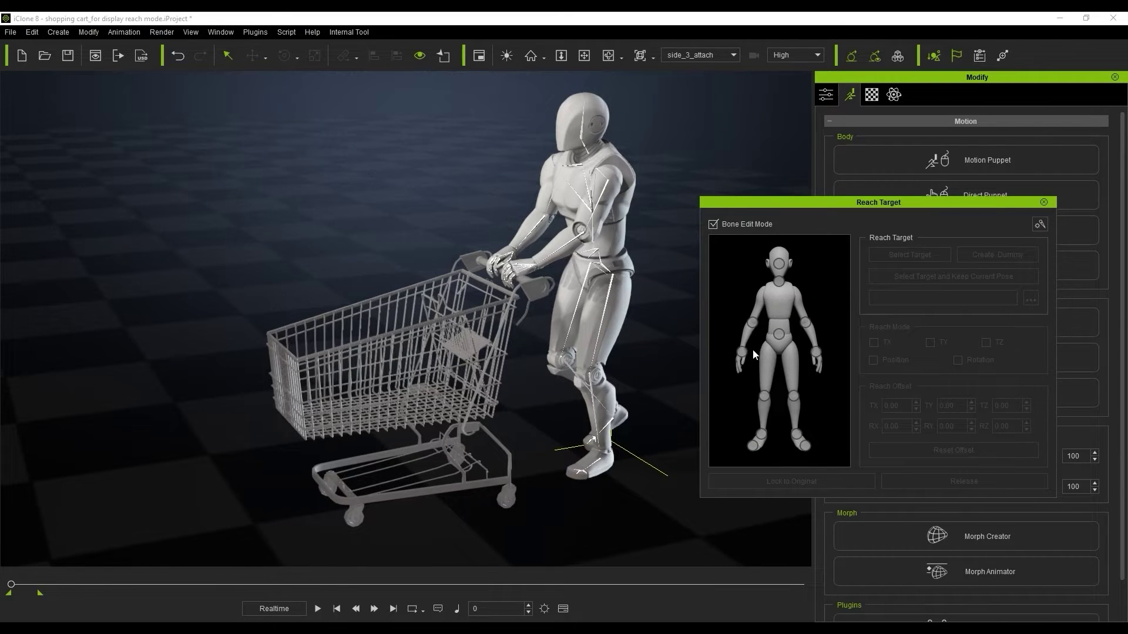
click(743, 354)
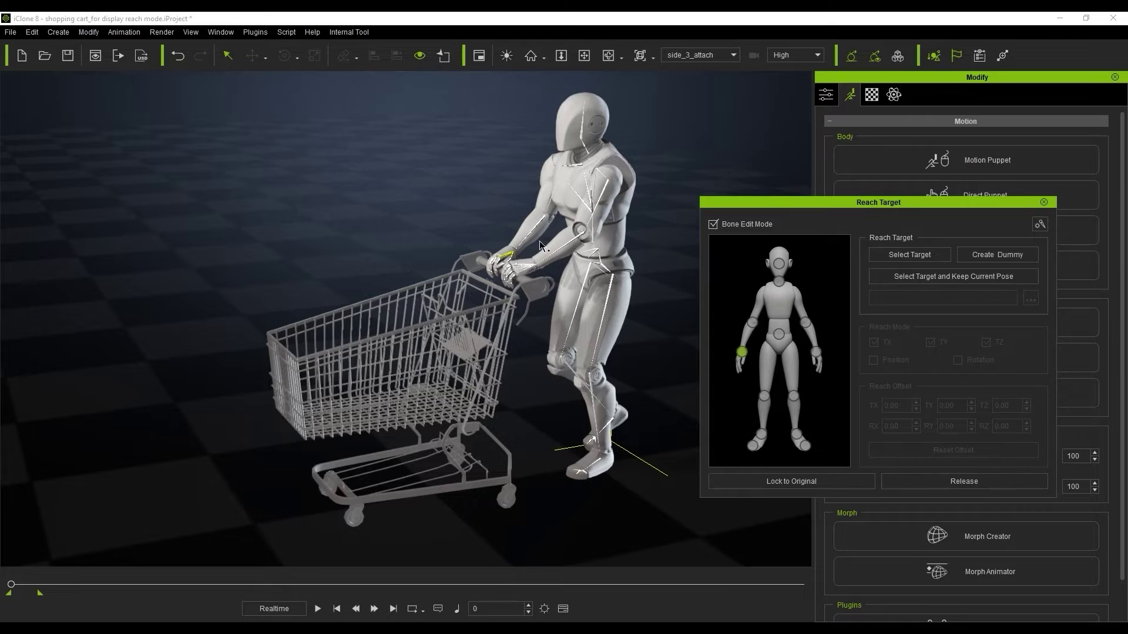
click(982, 254)
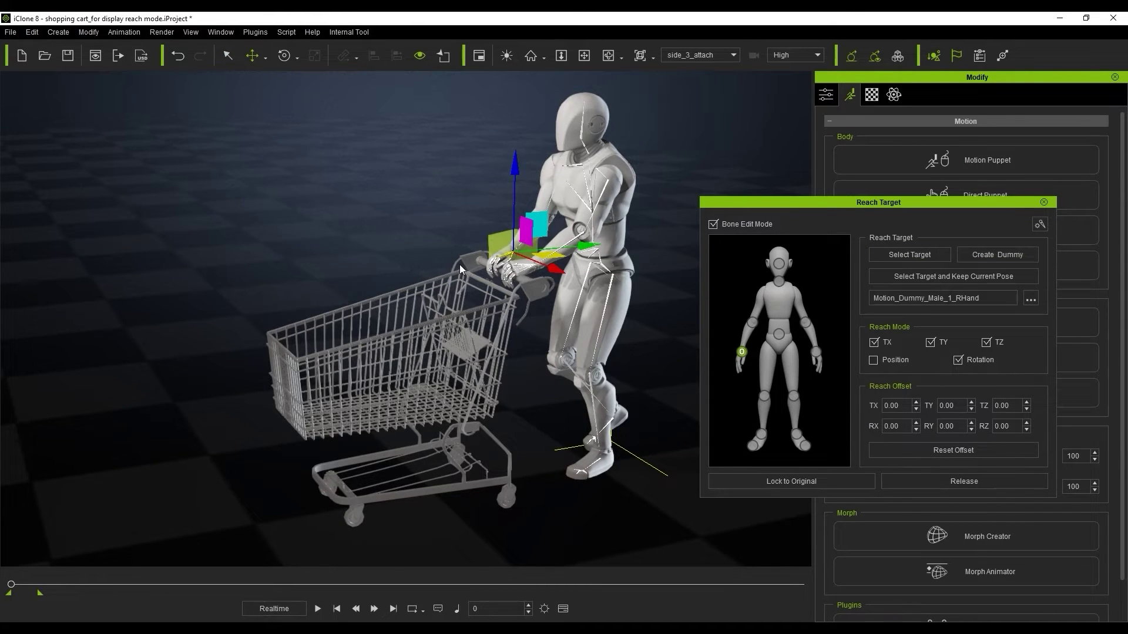
click(316, 597)
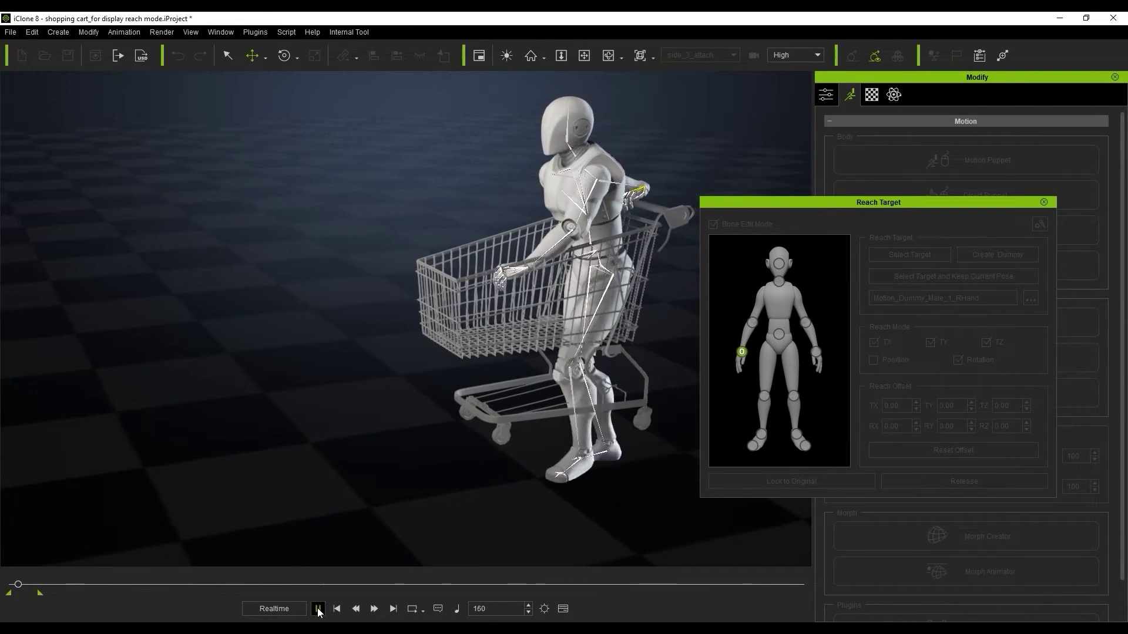
Stop the preview and rewind to frame zero.
click(317, 608)
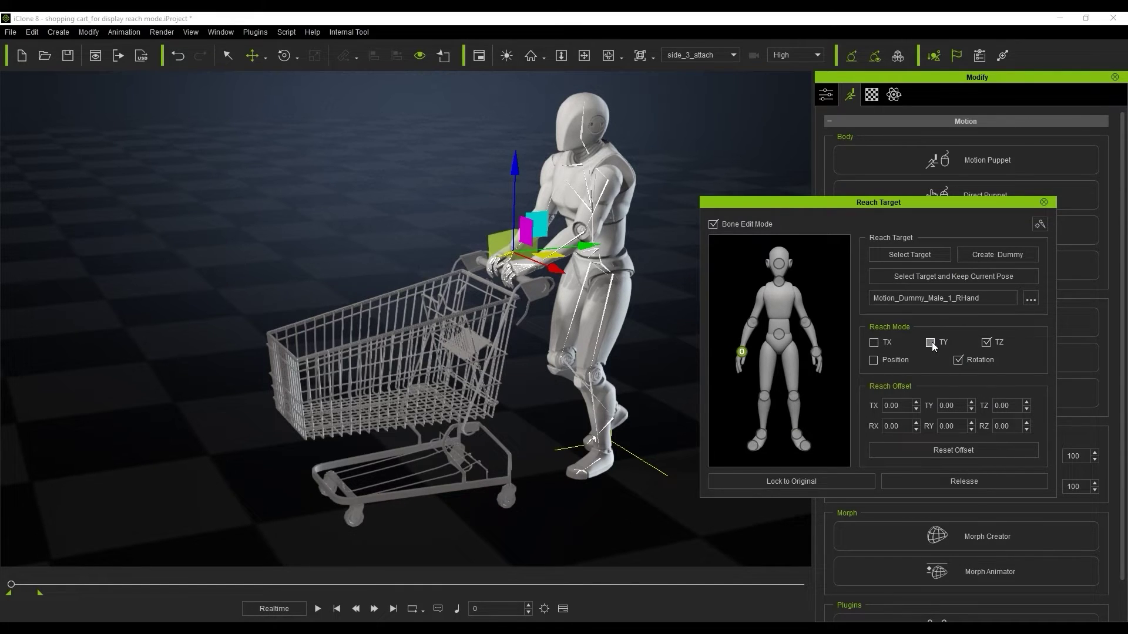
Play the push twice to check the wheels stay on the floor.
click(319, 604)
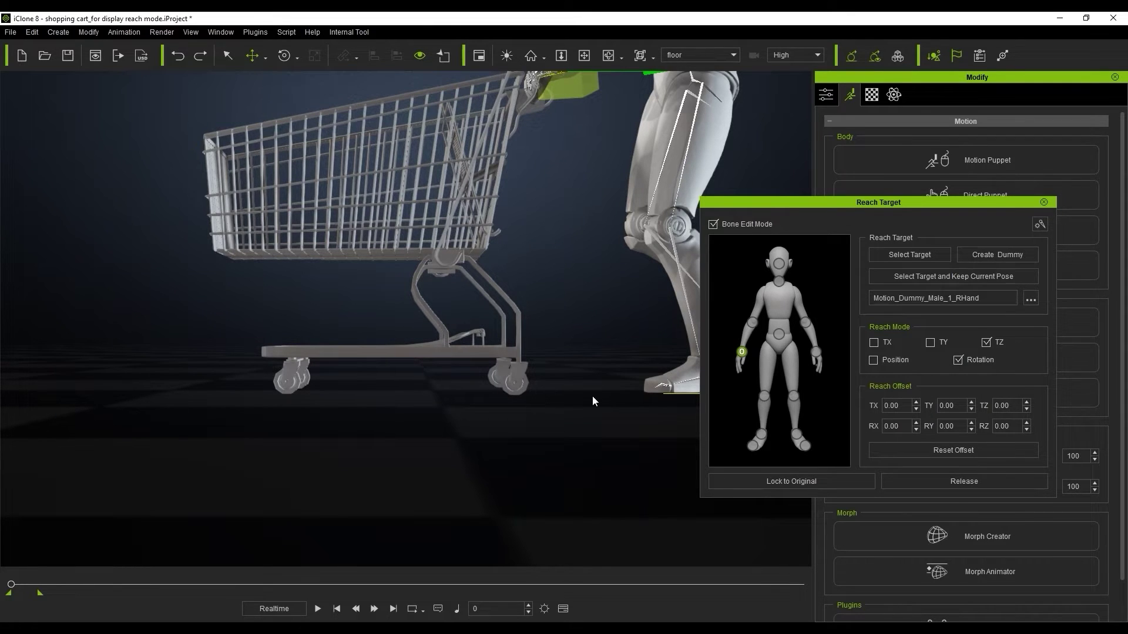
click(316, 606)
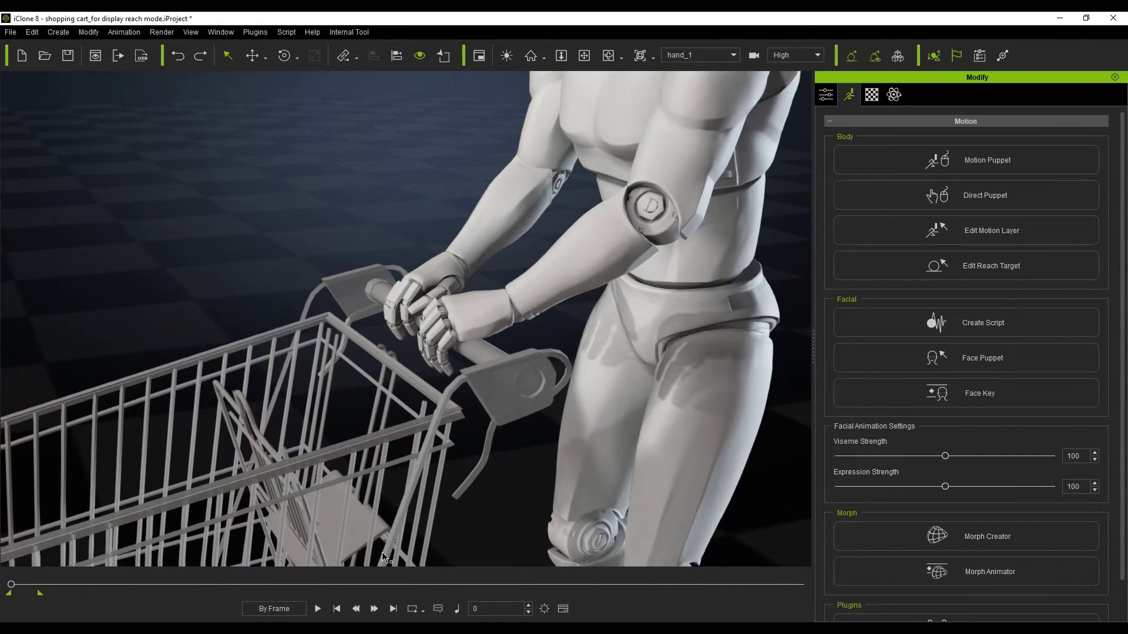
click(318, 608)
Target Shopping_Cart_2 with the left hand, nudge its grip onto the handle, and preview.
click(984, 264)
click(954, 276)
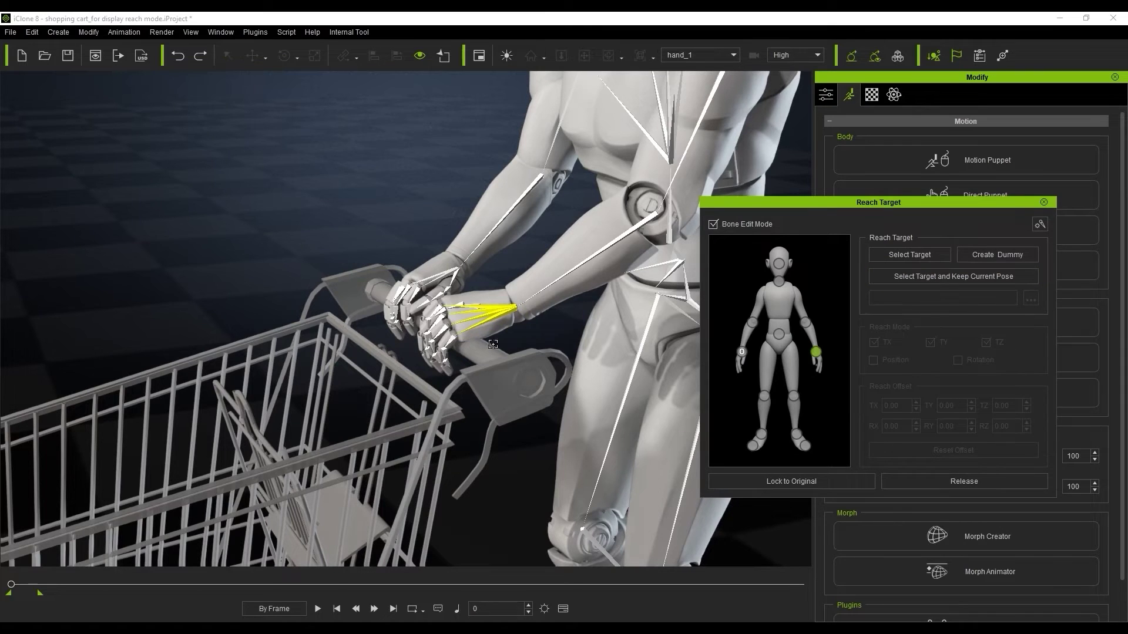
click(481, 357)
drag(586, 300, 599, 300)
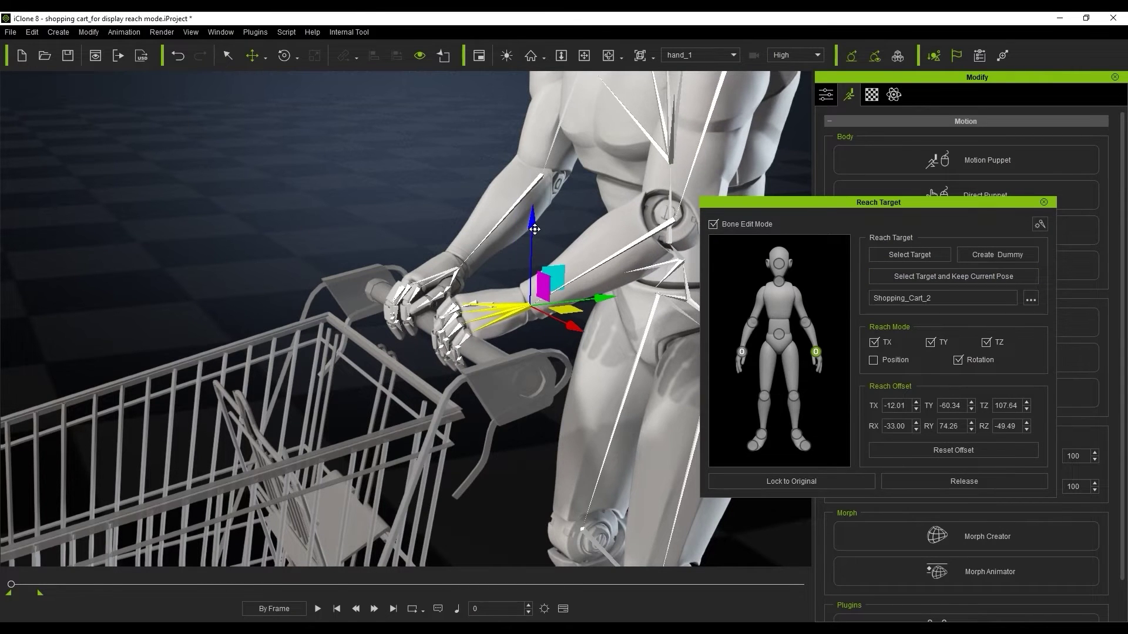
drag(534, 230, 535, 225)
click(316, 597)
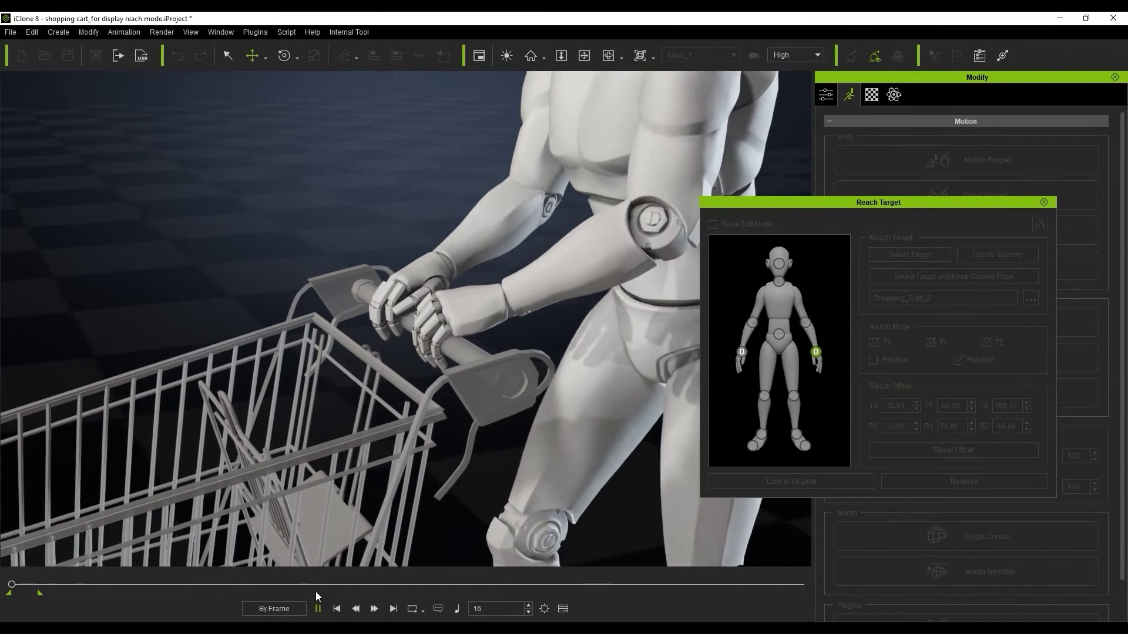